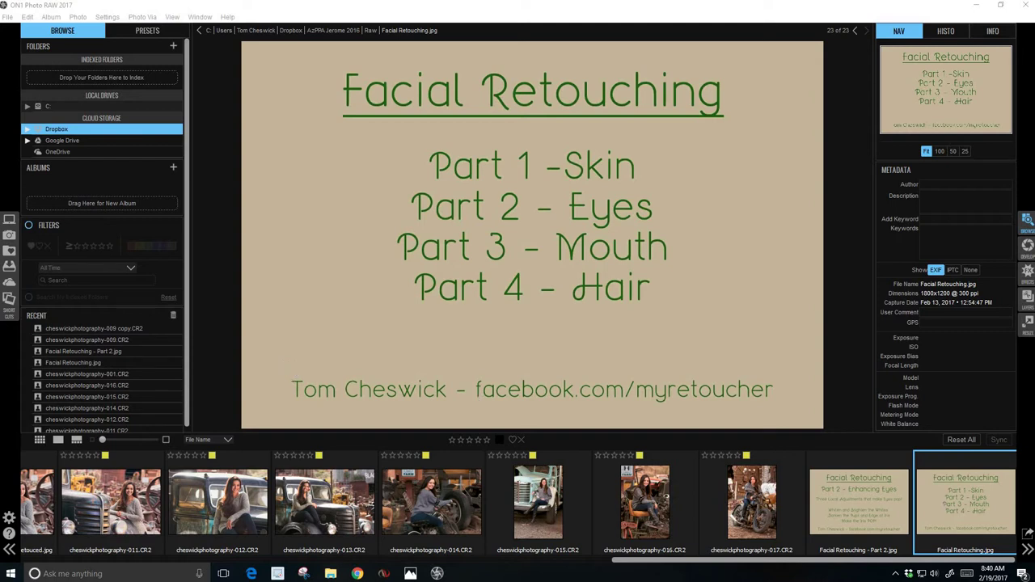
Step: Show the 'Facial Retouching - Part 2.jpg' title slide, which lists the three eye adjustments
{"action": "left_click", "coordinate": [881, 507]}
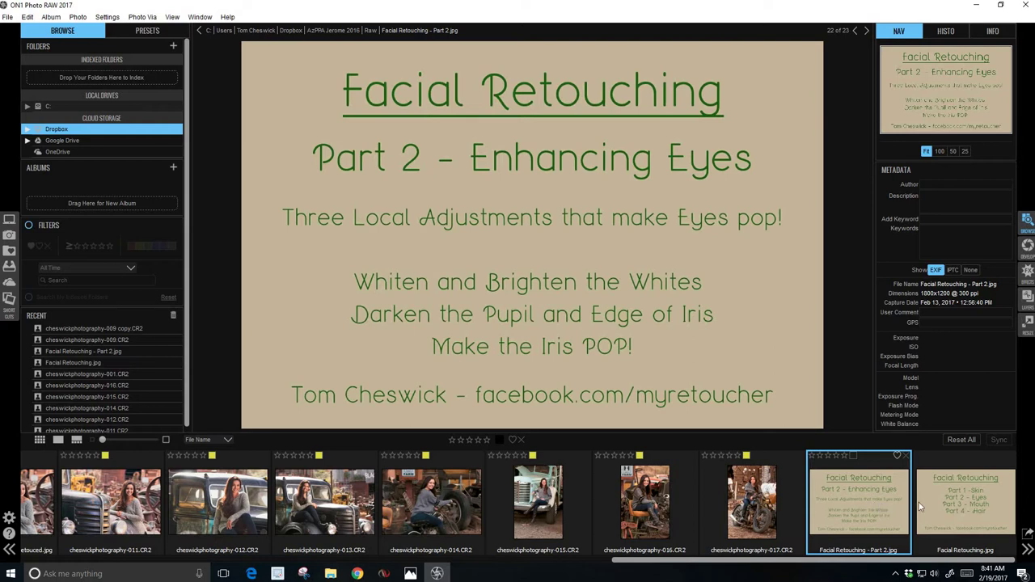
Step: Browse the filmstrip to the close-up headshot 'cheswickphotography-009 copy.CR2'
{"action": "left_click", "coordinate": [959, 499]}
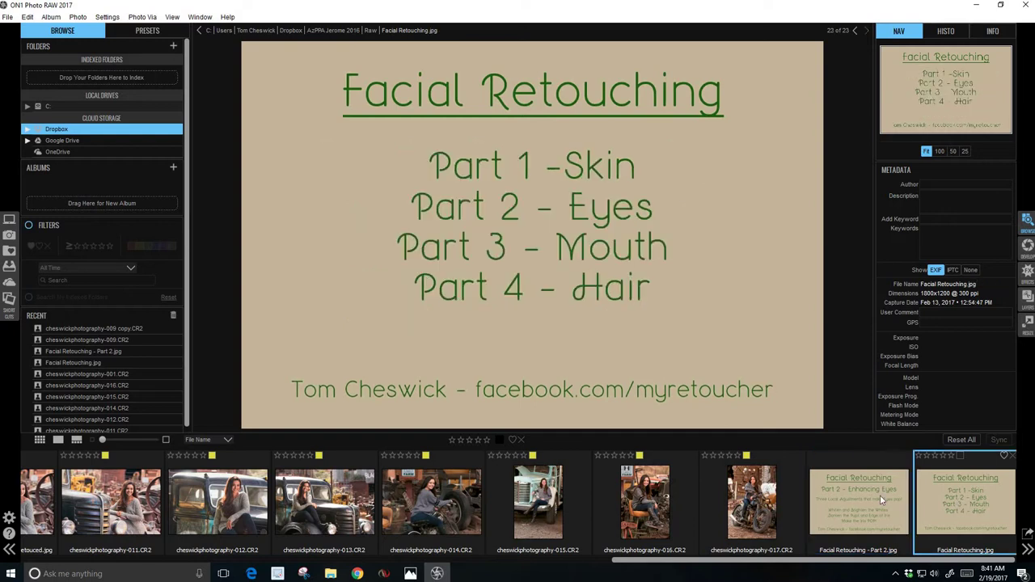
{"action": "left_click", "coordinate": [420, 560]}
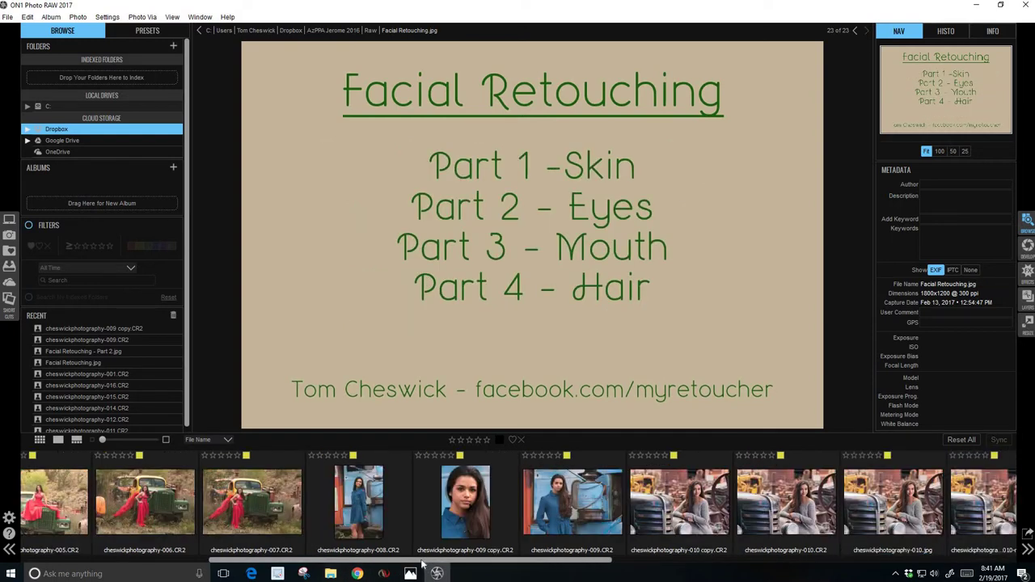
{"action": "left_click", "coordinate": [565, 515]}
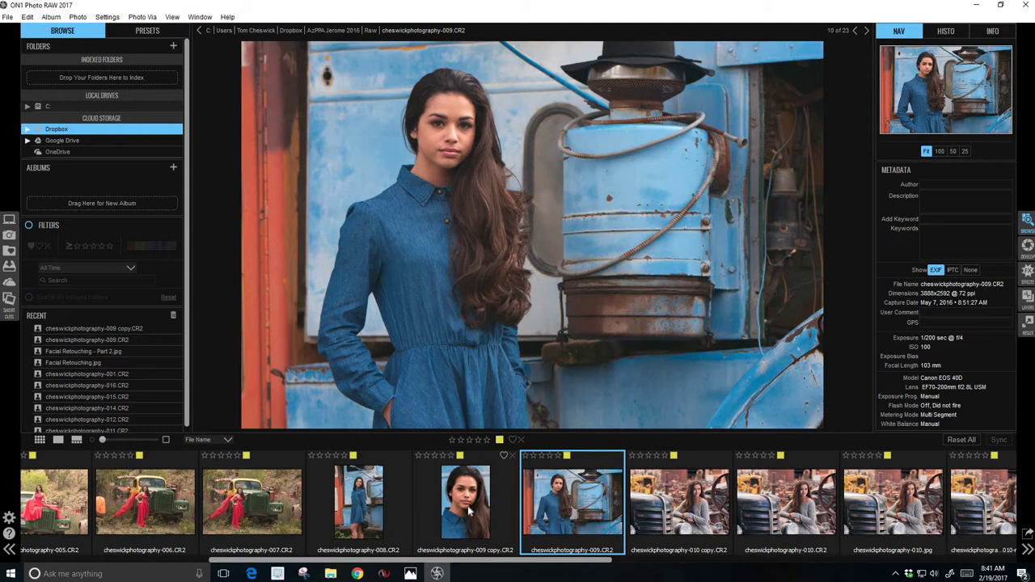
{"action": "left_click", "coordinate": [467, 505]}
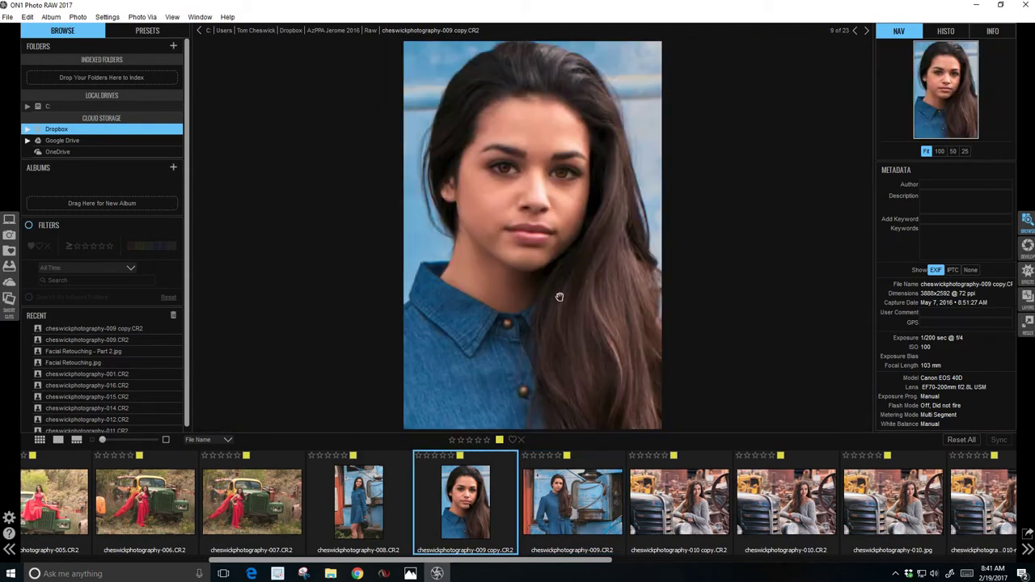
Step: Zoom the headshot preview to 100% actual pixels
{"action": "left_click", "coordinate": [172, 17]}
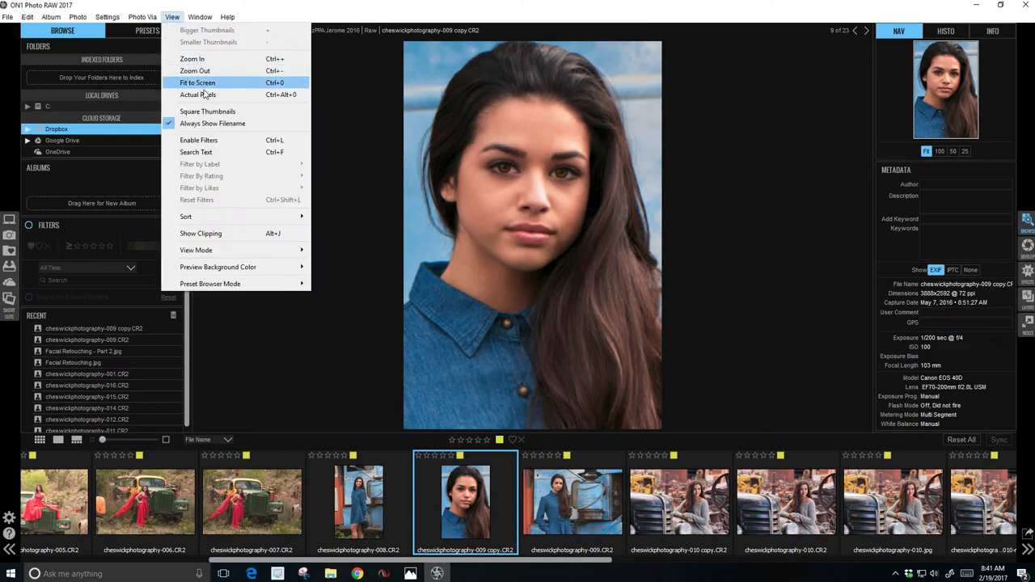
{"action": "left_click", "coordinate": [568, 110]}
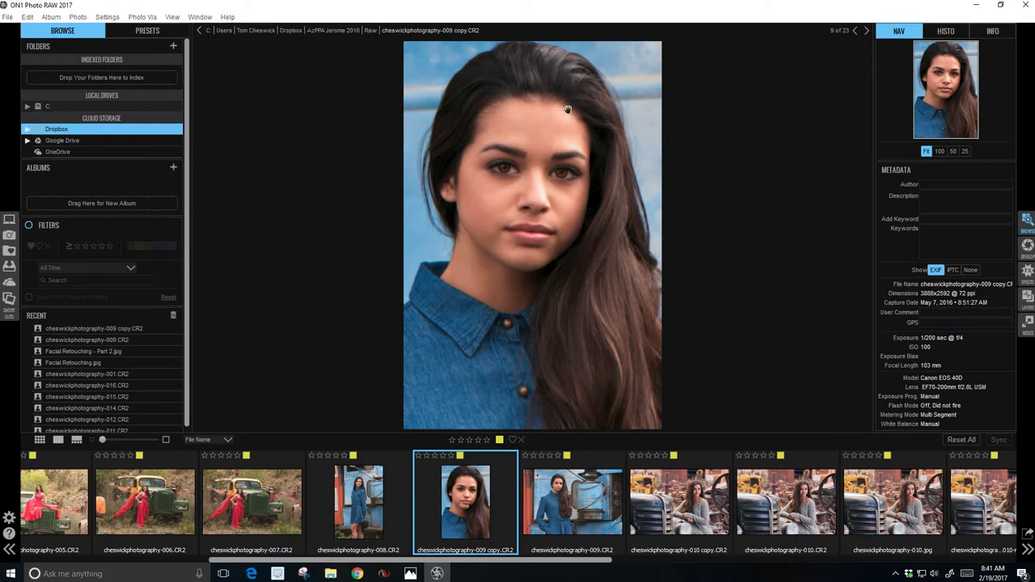
{"action": "left_click", "coordinate": [679, 184]}
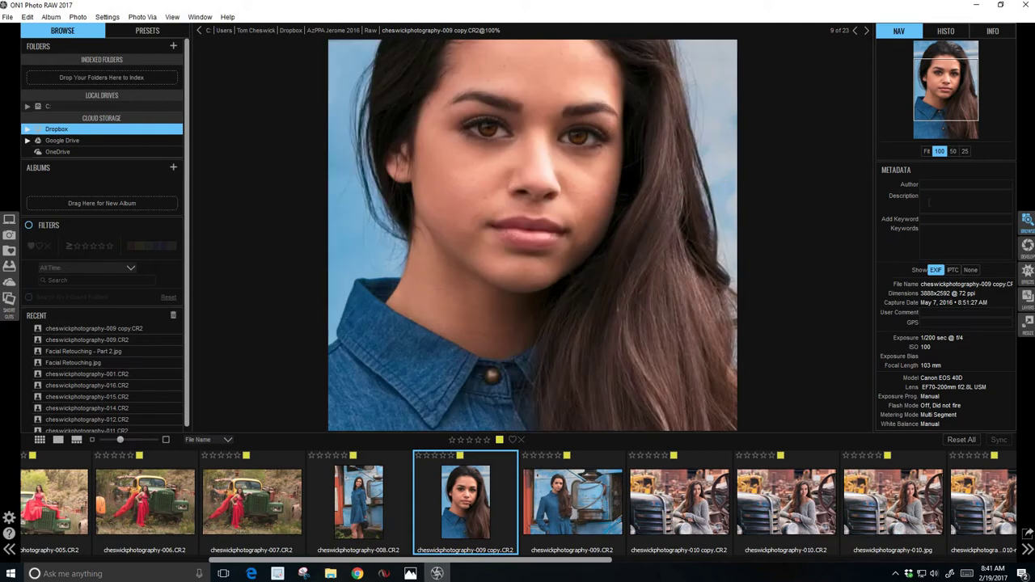
Step: Open the headshot in Develop's Local Adjustments, disable the third layer and delete two old layers
{"action": "left_click", "coordinate": [1028, 249]}
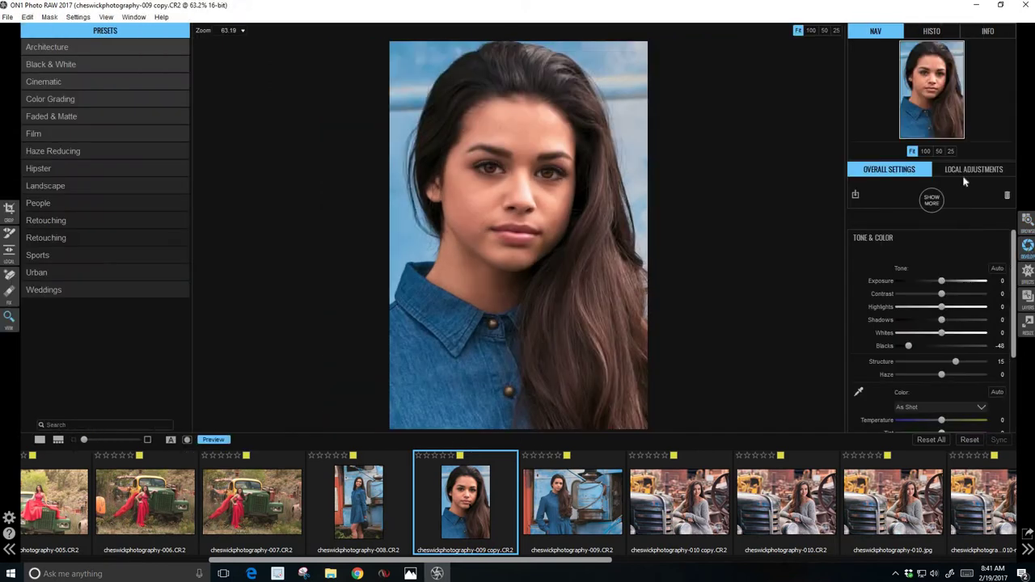
{"action": "left_click", "coordinate": [963, 177]}
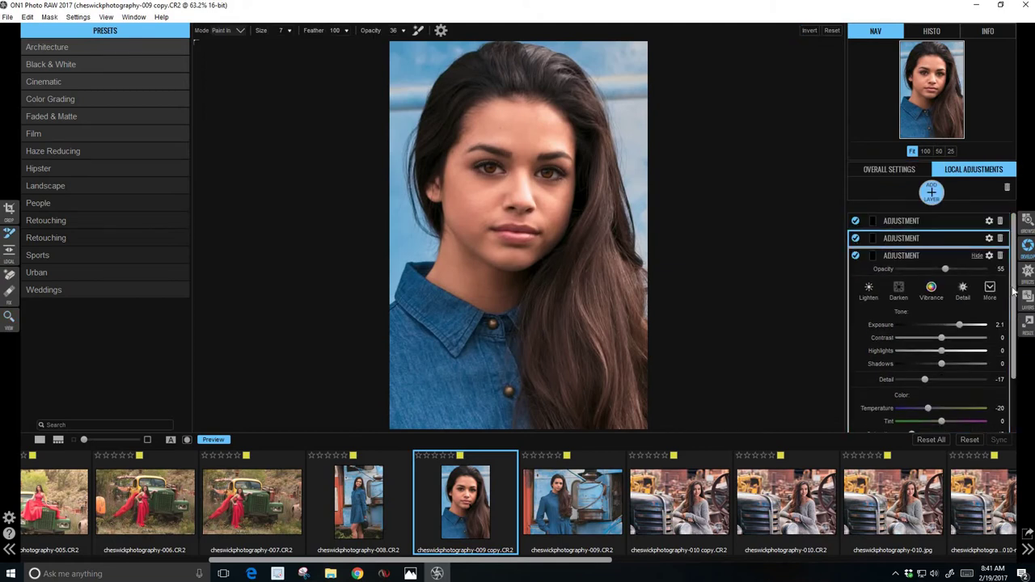
{"action": "left_click", "coordinate": [855, 255]}
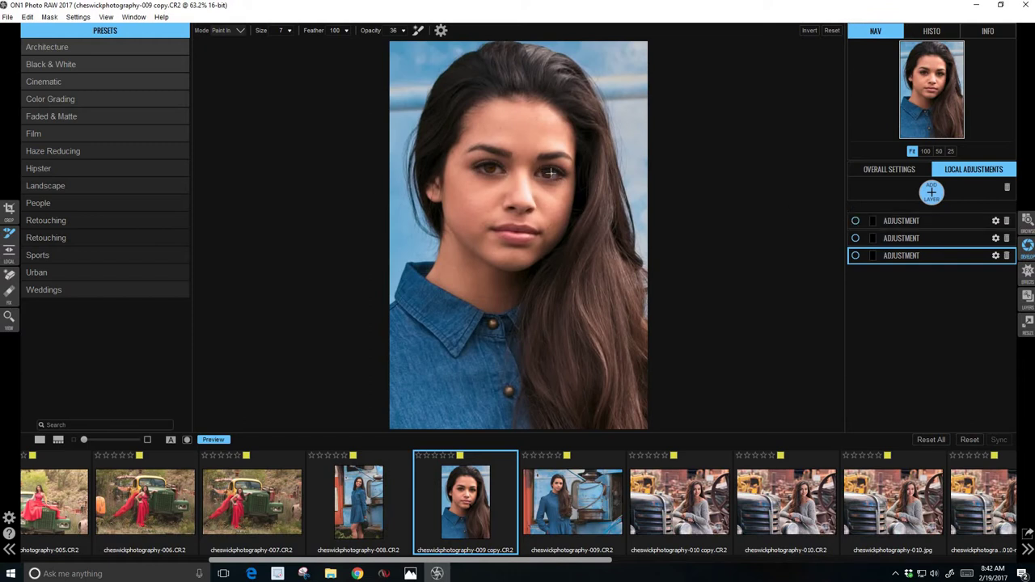
{"action": "left_click", "coordinate": [1006, 238]}
{"action": "left_click", "coordinate": [1007, 238]}
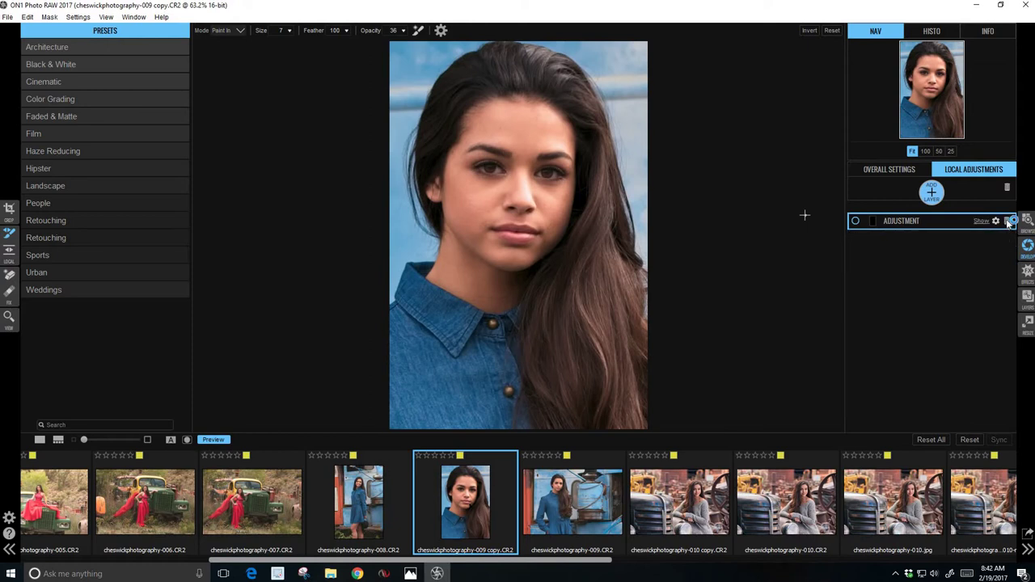
Step: Delete the last old layer and add one with Exposure 1.15, Detail -32, Temperature -14, Saturation -42
{"action": "left_click", "coordinate": [1008, 221]}
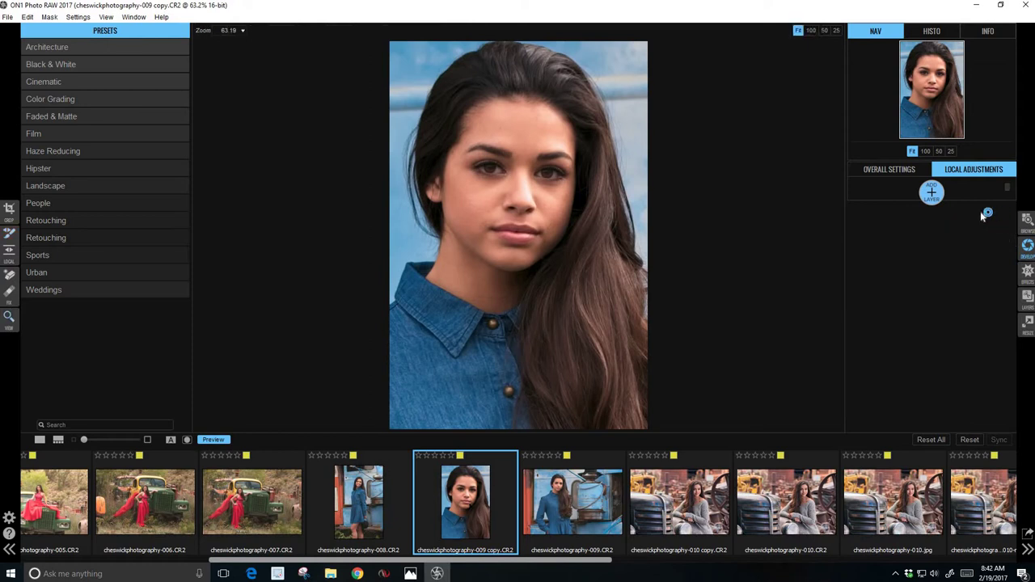
{"action": "left_click", "coordinate": [933, 194]}
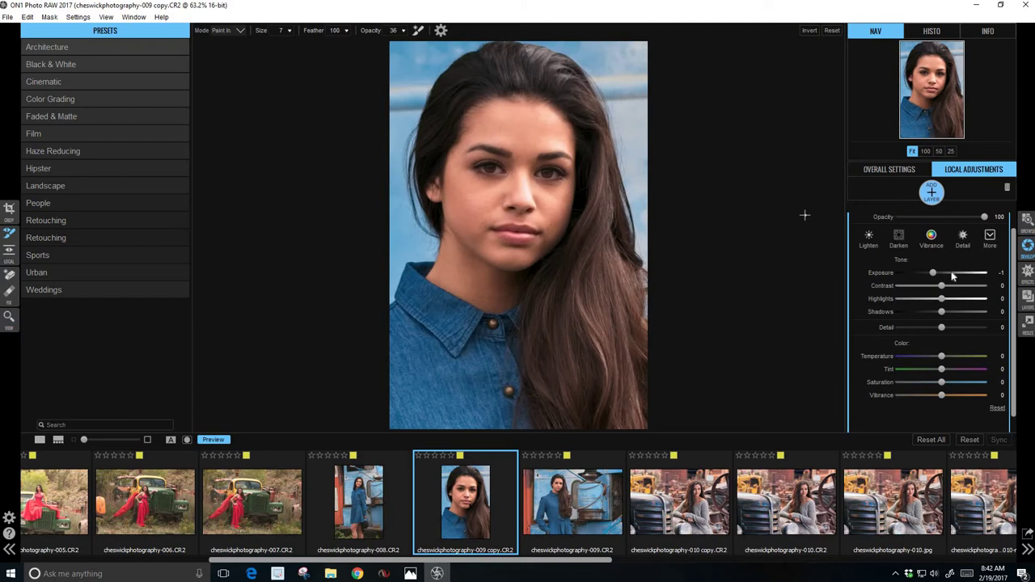
{"action": "left_click", "coordinate": [951, 273]}
{"action": "left_click", "coordinate": [917, 330]}
{"action": "left_click_drag", "start_coordinate": [938, 360], "coordinate": [931, 361]}
{"action": "left_click_drag", "start_coordinate": [907, 382], "coordinate": [911, 386]}
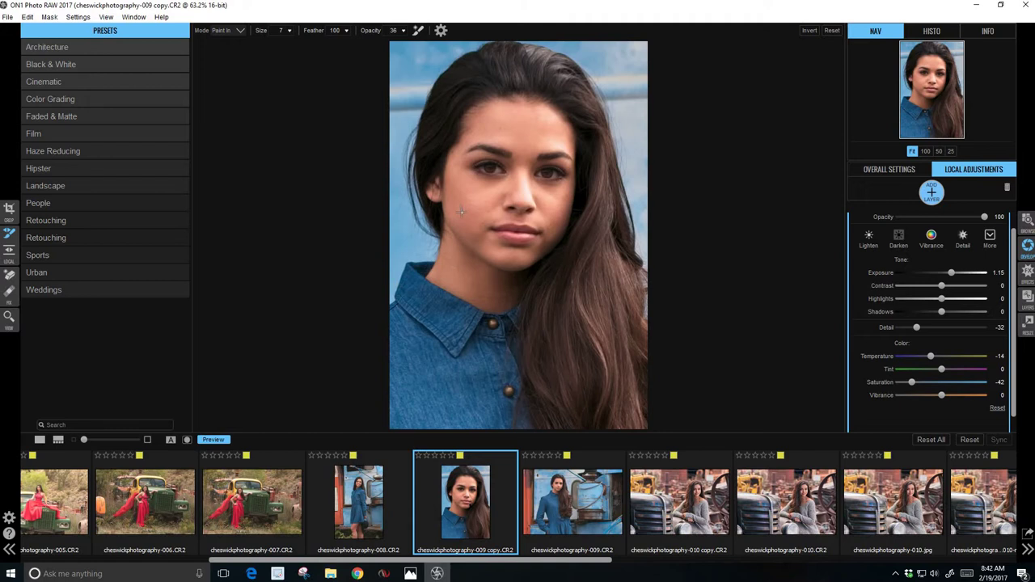
Step: Zoom to 200% with Ctrl+scroll and pan the view onto the eyes
{"action": "key", "text": "ctrl"}
{"action": "scroll", "coordinate": [465, 206], "scroll_direction": "up", "scroll_amount": 2}
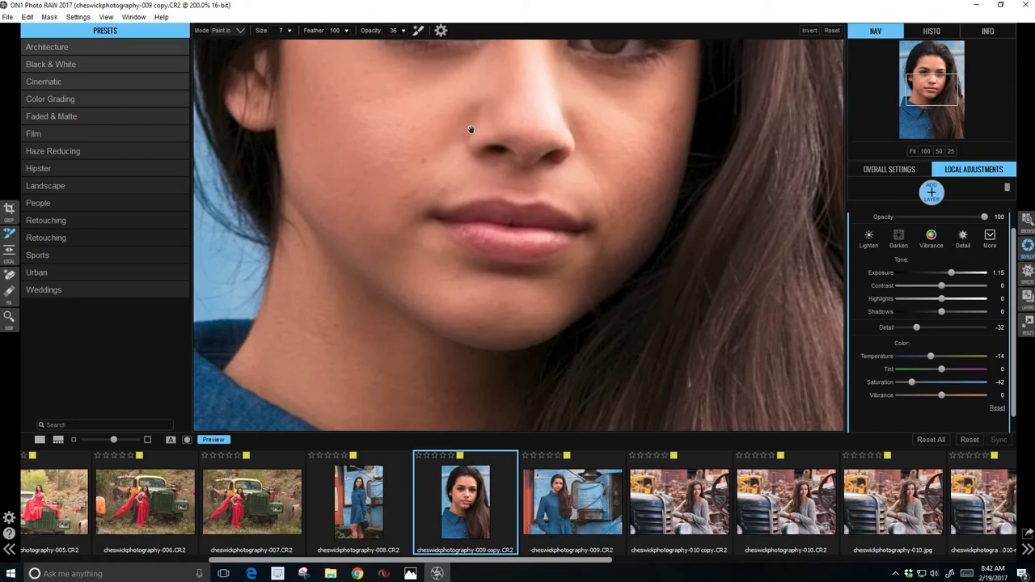
{"action": "left_click_drag", "start_coordinate": [483, 199], "coordinate": [491, 331]}
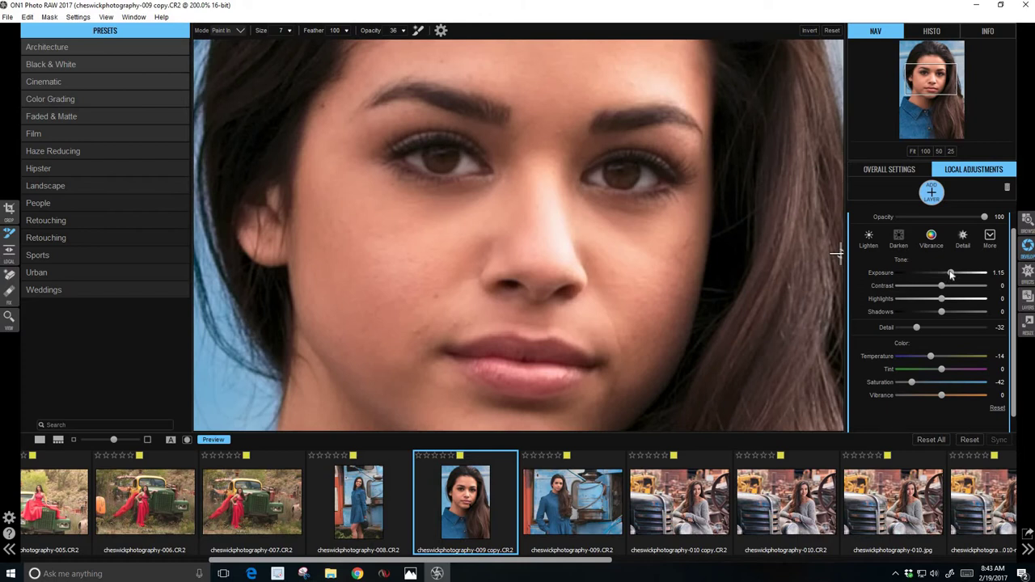
Step: Push the eye-whites exposure to 5 and switch the brush to erasing overspill with Alt
{"action": "left_click_drag", "start_coordinate": [967, 275], "coordinate": [984, 275]}
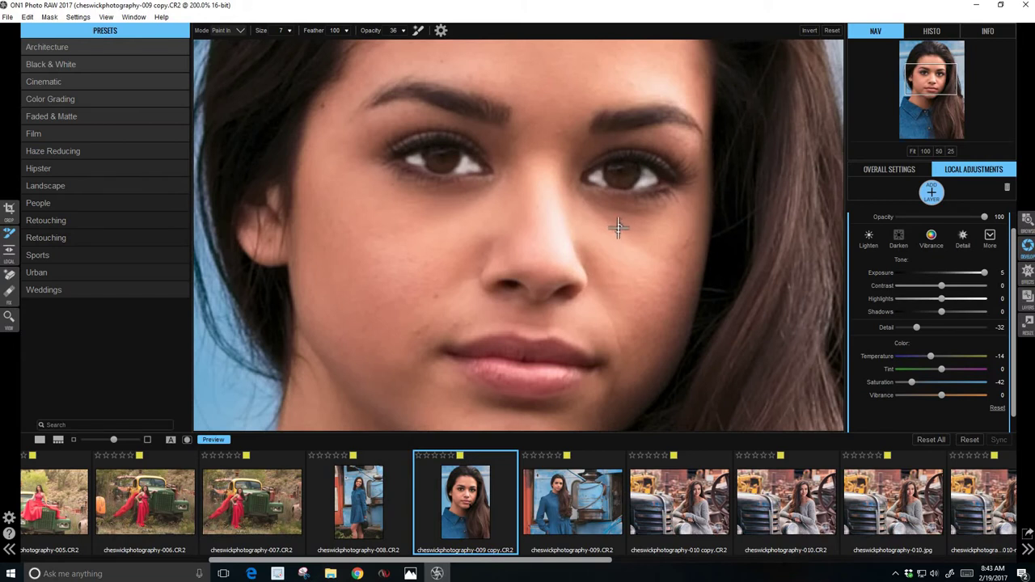
{"action": "key", "text": "alt"}
Step: Try exposure 0.95, then settle the eye-whites layer at exposure 1.75
{"action": "left_click", "coordinate": [956, 274]}
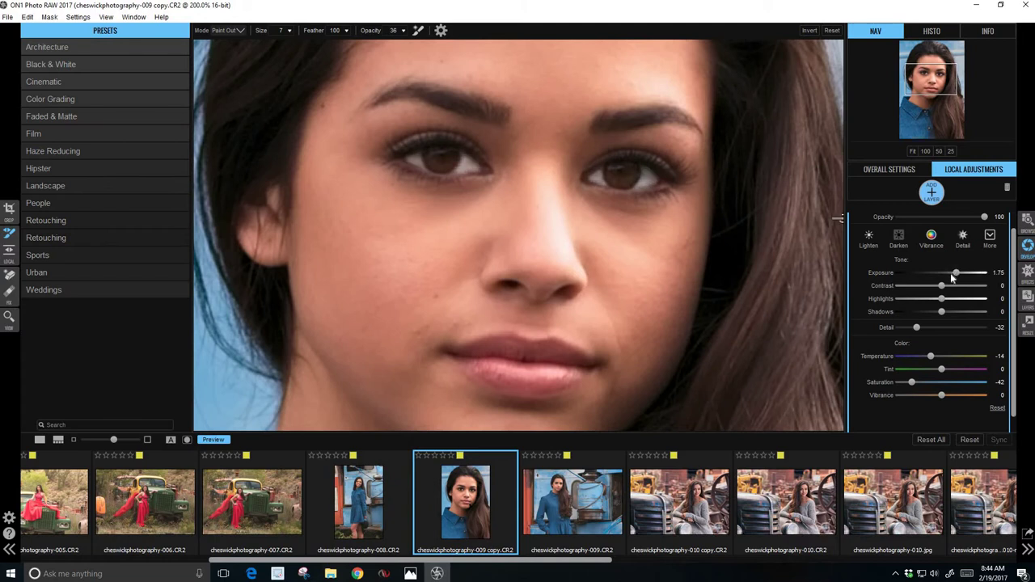
{"action": "left_click", "coordinate": [950, 274]}
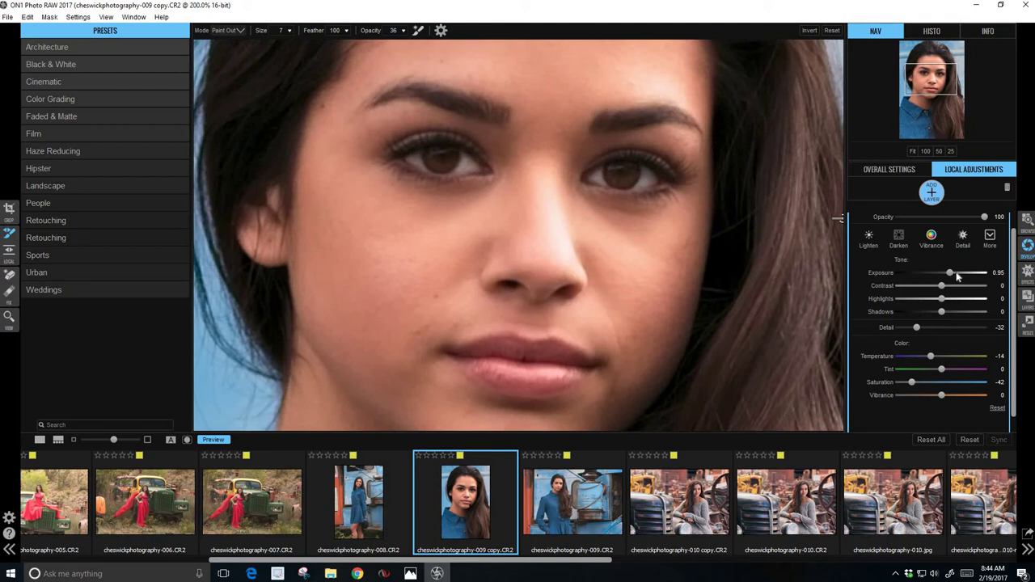
{"action": "left_click", "coordinate": [955, 274]}
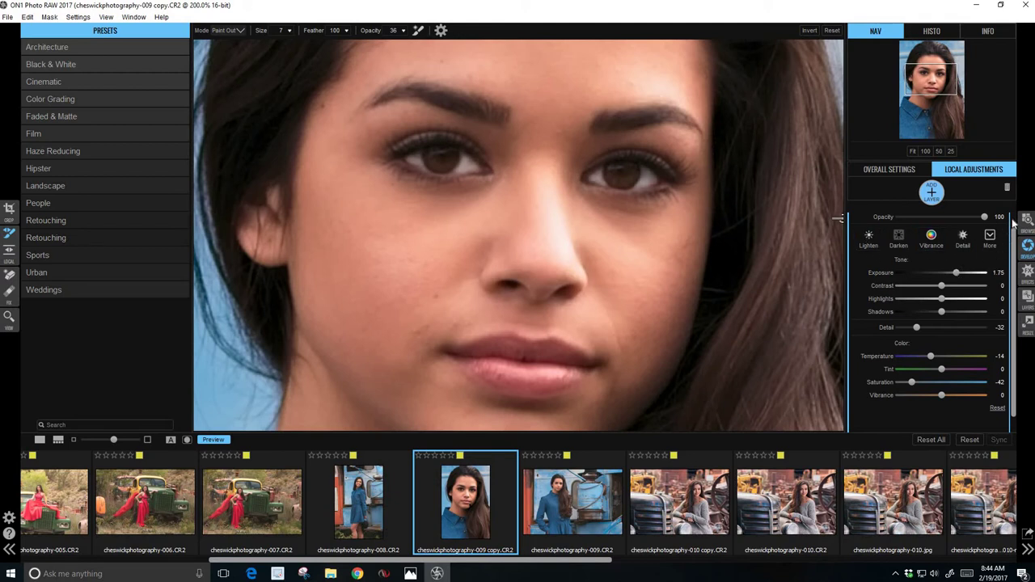
{"action": "scroll", "coordinate": [850, 224], "scroll_direction": "up", "scroll_amount": 1}
Step: Compare the eyes with the layer off and on, then set its opacity to 60
{"action": "left_click", "coordinate": [854, 221]}
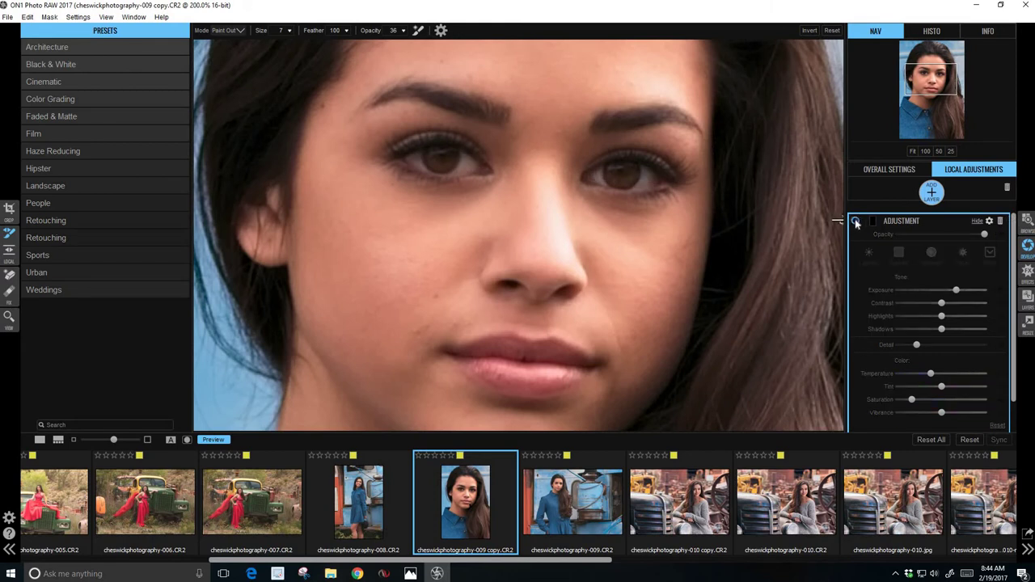
{"action": "left_click", "coordinate": [855, 220]}
{"action": "left_click", "coordinate": [854, 221]}
{"action": "left_click", "coordinate": [854, 221]}
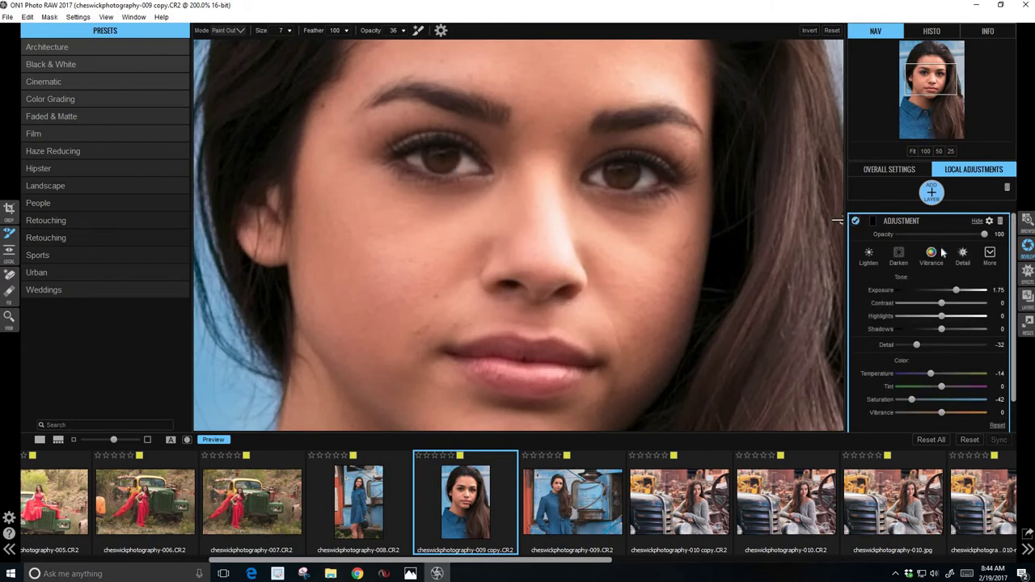
{"action": "left_click", "coordinate": [950, 234]}
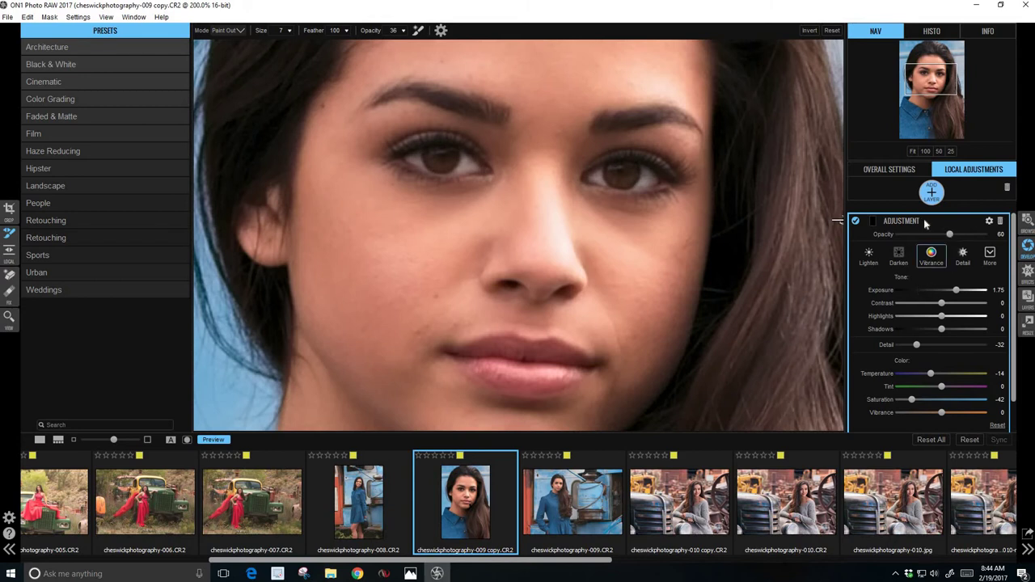
{"action": "left_click", "coordinate": [912, 226]}
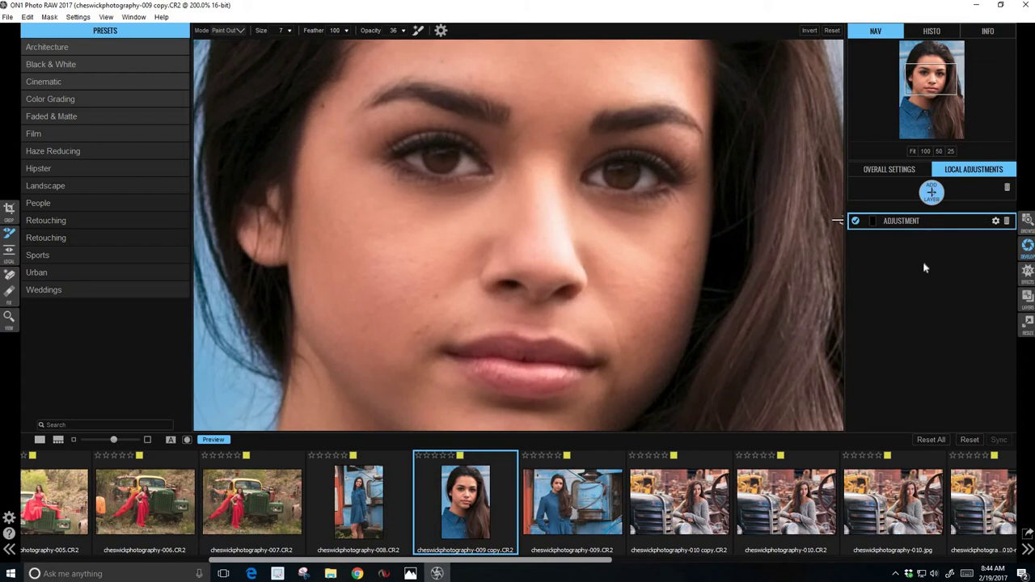
Step: Darken the adjustment layer to exposure -1.9 and set the brush to opacity 100, size 8
{"action": "left_click", "coordinate": [913, 222]}
{"action": "scroll", "coordinate": [921, 267], "scroll_direction": "down", "scroll_amount": 1}
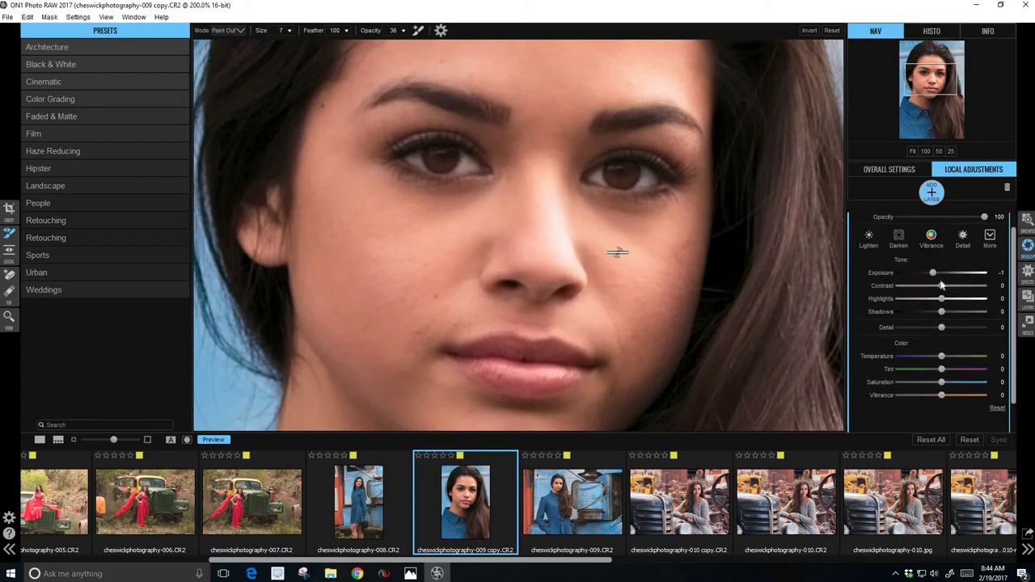
{"action": "left_click_drag", "start_coordinate": [932, 273], "coordinate": [925, 273]}
{"action": "left_click", "coordinate": [404, 30]}
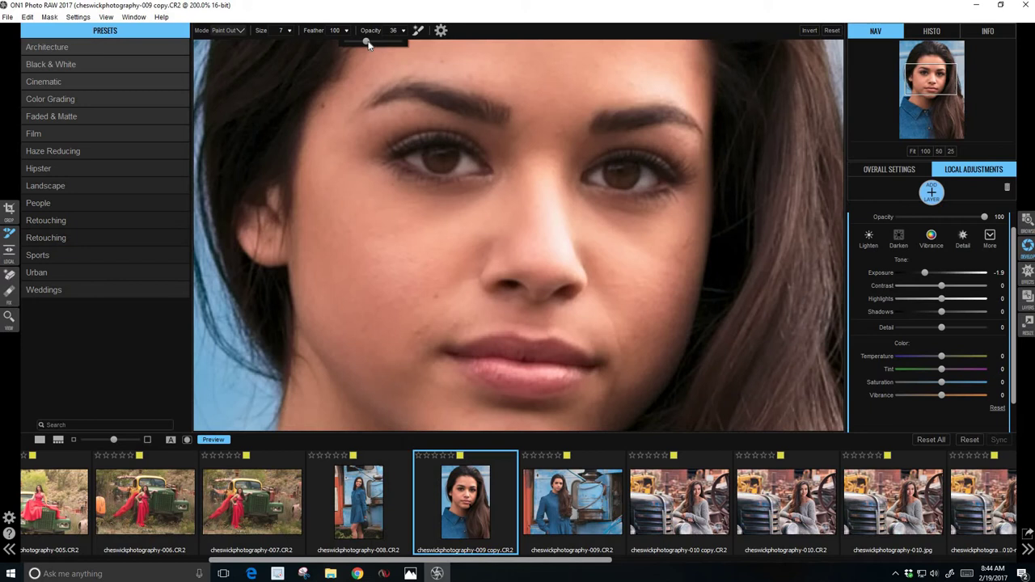
{"action": "left_click_drag", "start_coordinate": [396, 44], "coordinate": [414, 44]}
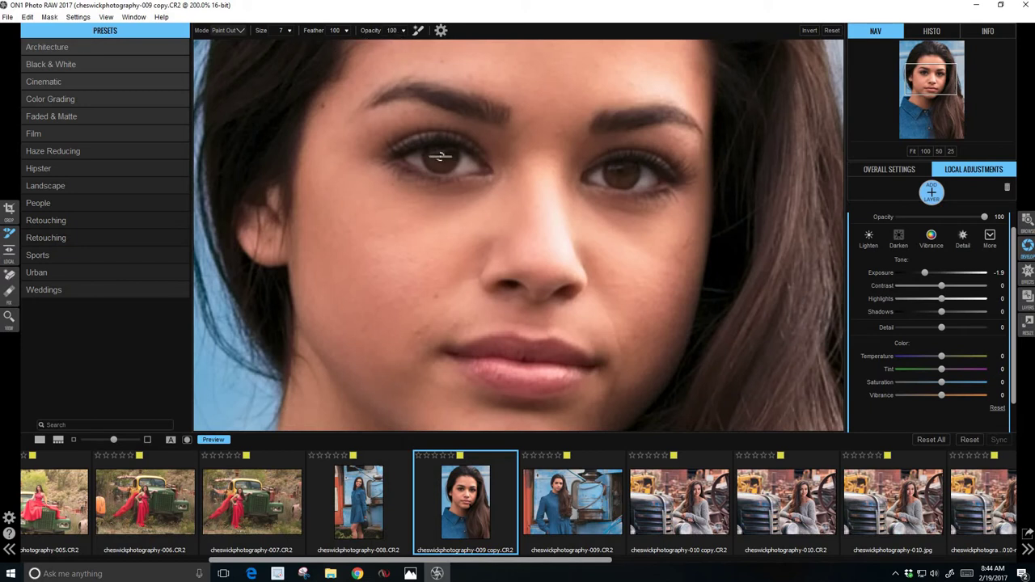
{"action": "key", "text": "bracketright"}
Step: Switch the brush mode to Paint In and shrink the brush for painting the iris rims
{"action": "left_click", "coordinate": [240, 33]}
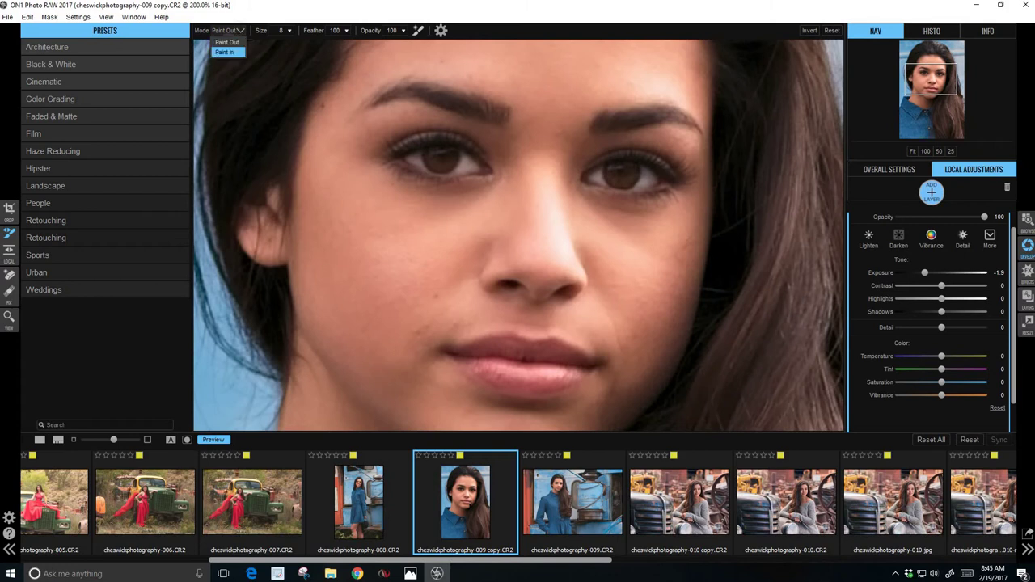
{"action": "left_click", "coordinate": [230, 44]}
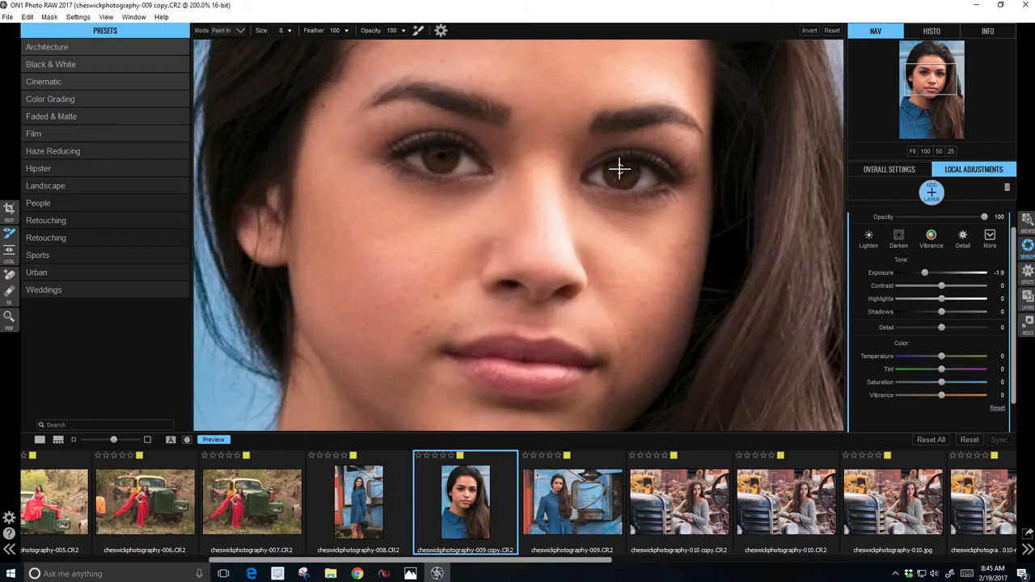
{"action": "key", "text": "bracketleft"}
{"action": "key", "text": "bracketleft"}
{"action": "key", "text": "bracketleft"}
{"action": "key", "text": "bracketleft"}
{"action": "key", "text": "bracketleft"}
{"action": "key", "text": "bracketleft"}
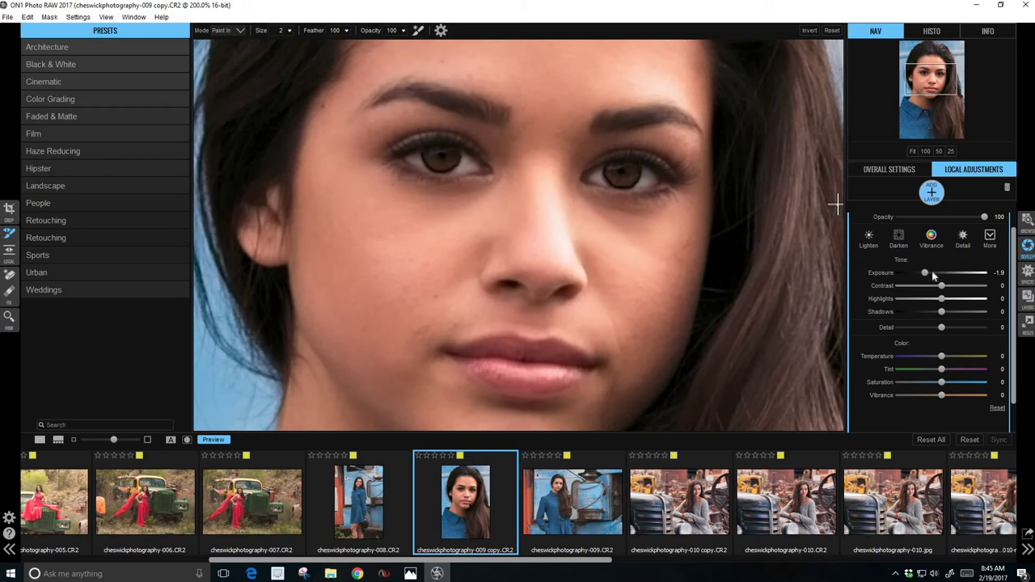
Step: Lower the iris-rim darkening layer to 35 opacity, compare it toggled off and on, and collapse it
{"action": "left_click", "coordinate": [937, 218]}
{"action": "mouse_move", "coordinate": [919, 228]}
{"action": "left_mouse_down"}
{"action": "mouse_move", "coordinate": [907, 232]}
{"action": "mouse_move", "coordinate": [917, 235]}
{"action": "left_mouse_up"}
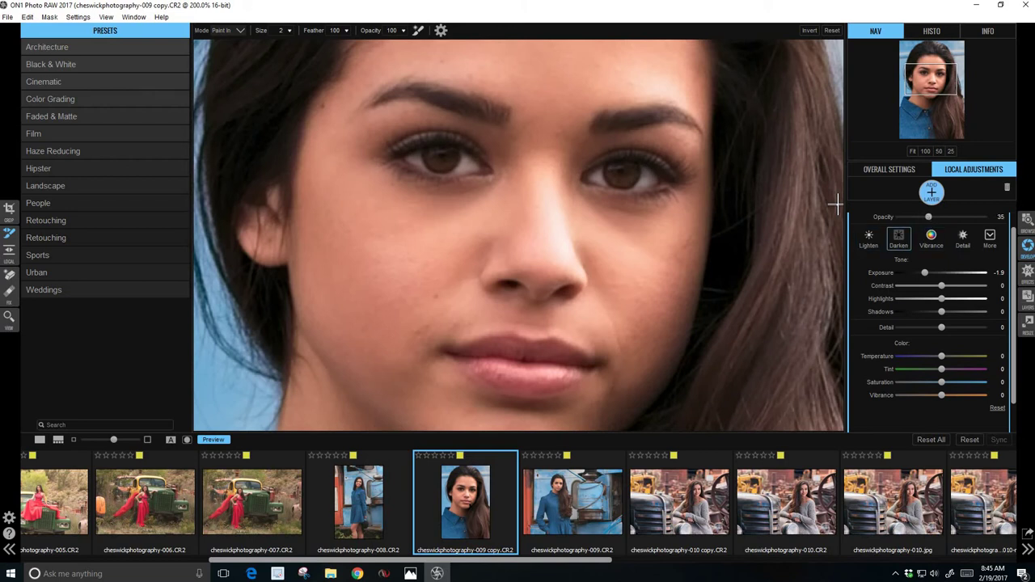
{"action": "scroll", "coordinate": [914, 223], "scroll_direction": "up", "scroll_amount": 1}
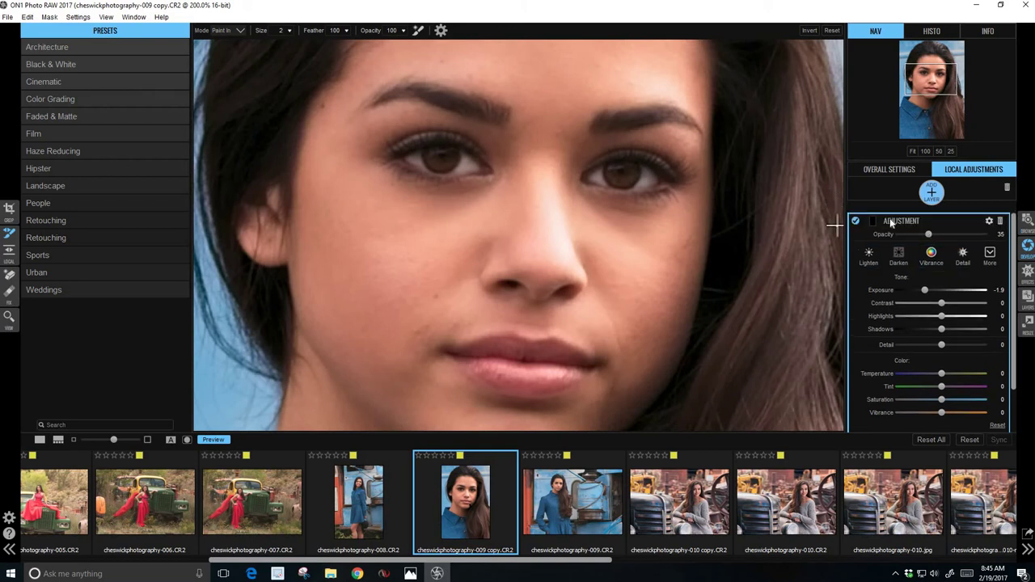
{"action": "left_click", "coordinate": [855, 221]}
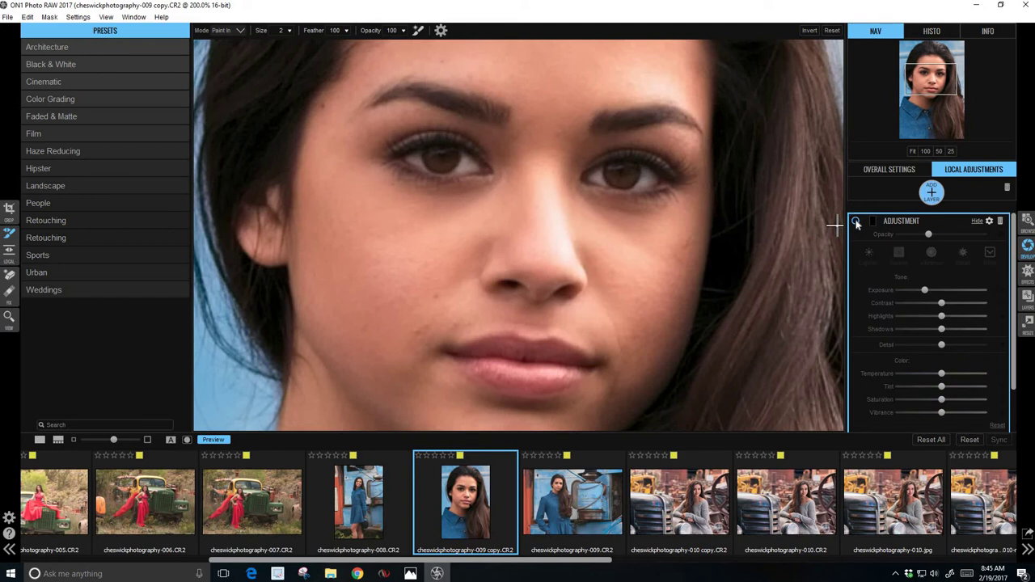
{"action": "left_click", "coordinate": [856, 222]}
{"action": "left_click", "coordinate": [855, 221]}
{"action": "left_click", "coordinate": [855, 221]}
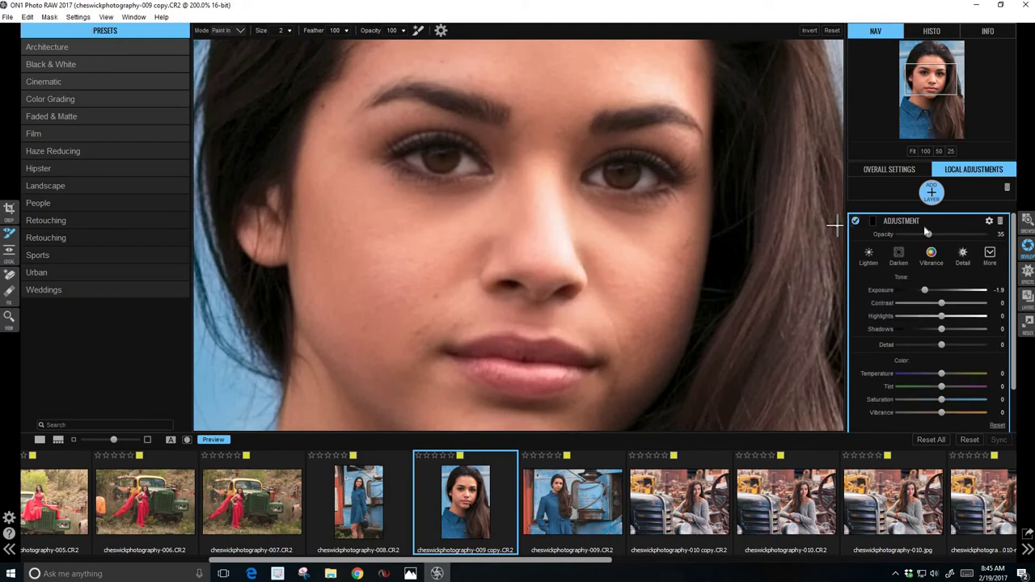
{"action": "left_click", "coordinate": [899, 223]}
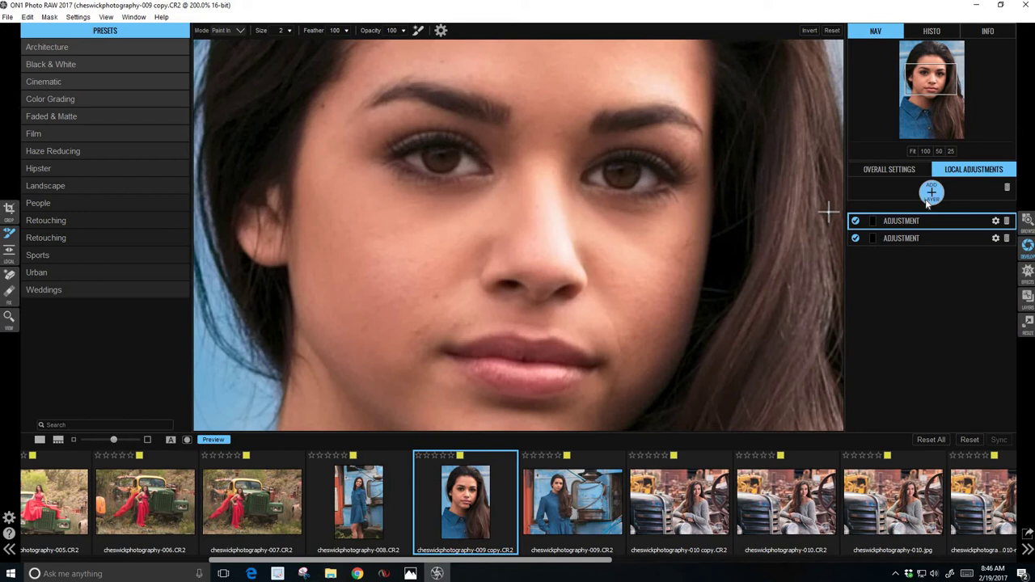
Step: Add a new adjustment layer and apply the HDR style to it
{"action": "left_click", "coordinate": [929, 197]}
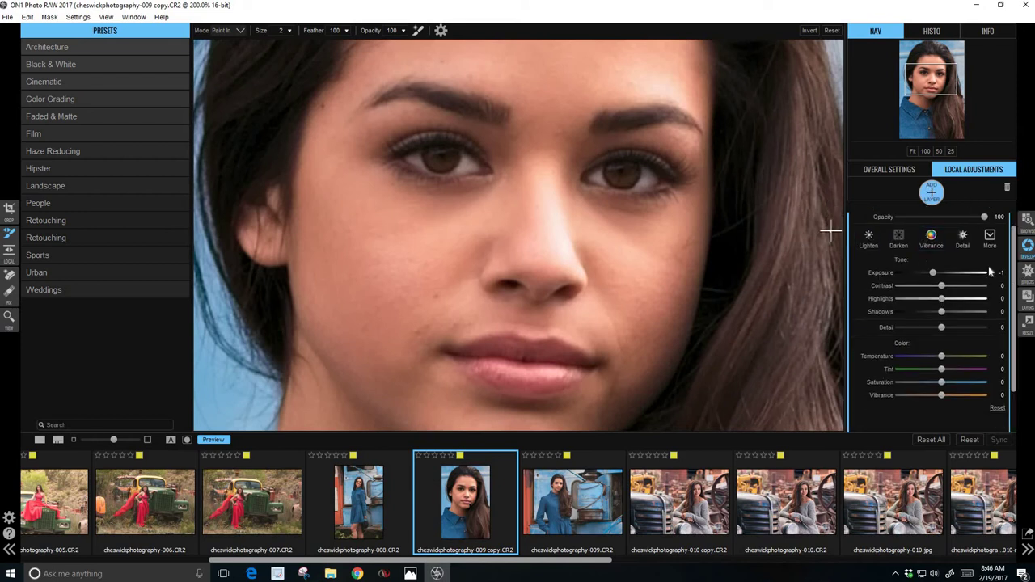
{"action": "left_click", "coordinate": [989, 240]}
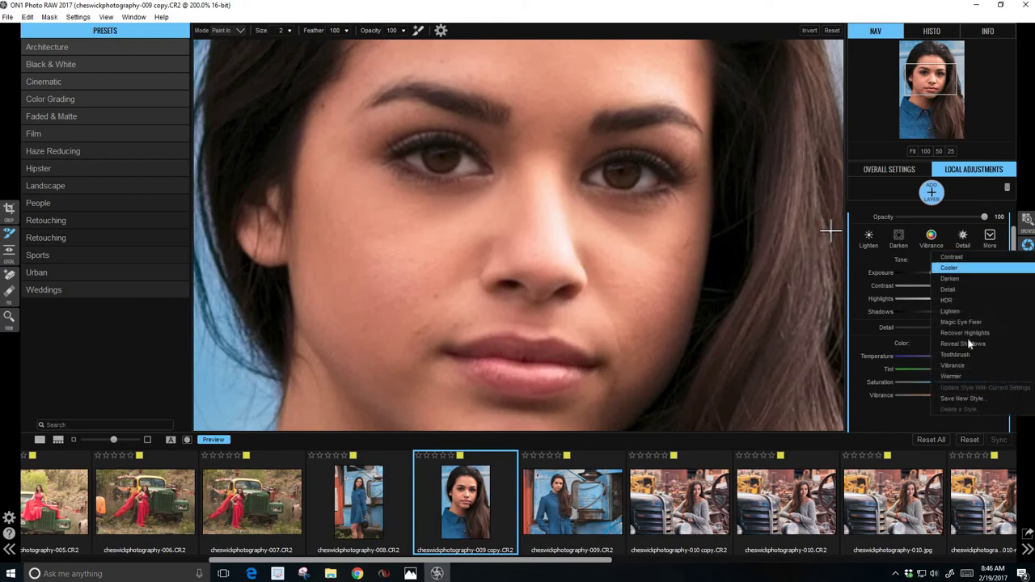
{"action": "left_click", "coordinate": [964, 303]}
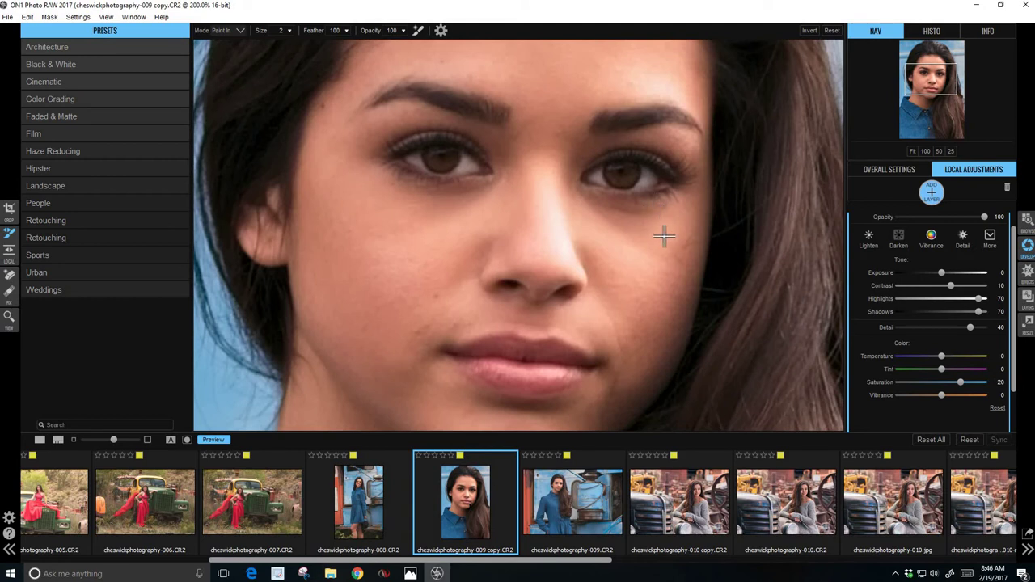
{"action": "left_click", "coordinate": [990, 236]}
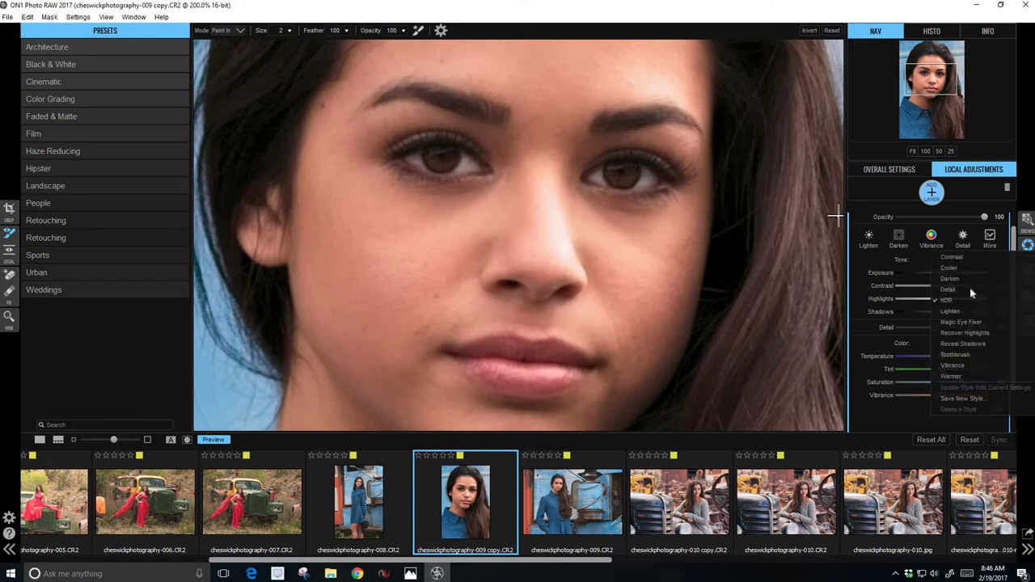
{"action": "left_click", "coordinate": [957, 325]}
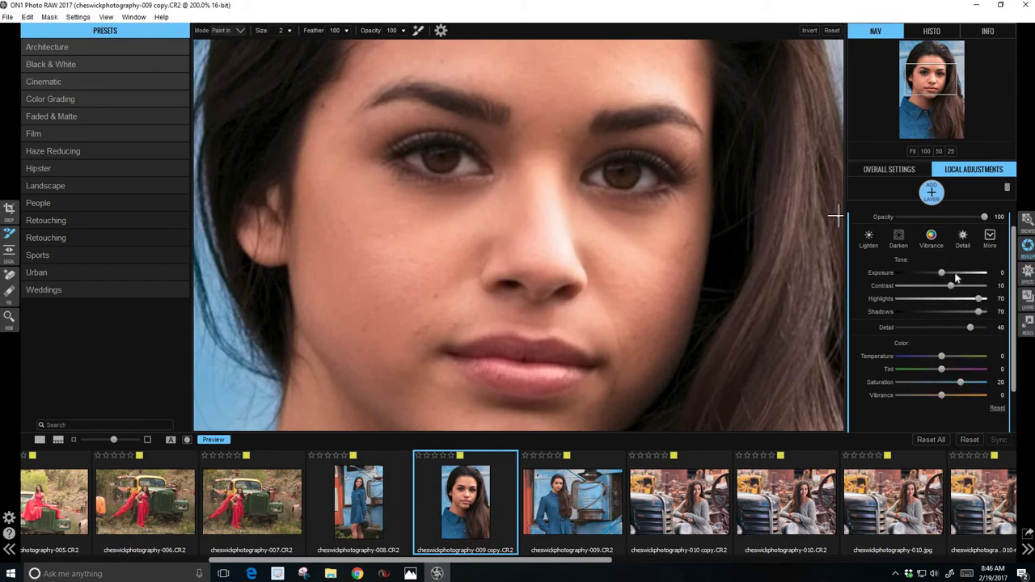
Step: Set the layer's Exposure to 0.6, Temperature to 400 and Saturation to 100
{"action": "left_click", "coordinate": [955, 274]}
{"action": "left_click", "coordinate": [946, 274]}
{"action": "left_click", "coordinate": [985, 356]}
{"action": "left_click", "coordinate": [984, 384]}
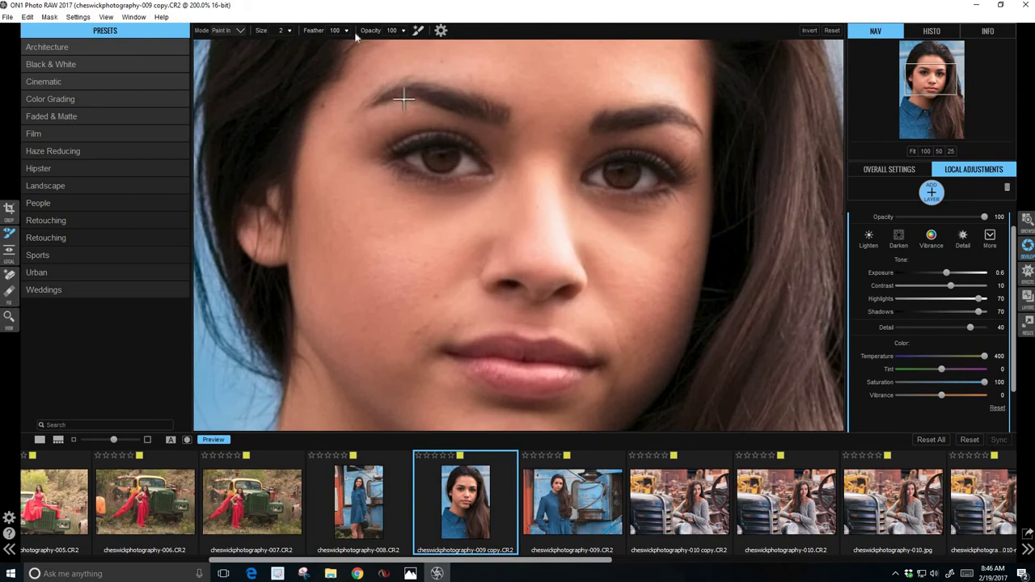
Step: Set brush opacity to 34 and begin painting the warm effect into both irises
{"action": "left_click", "coordinate": [404, 32]}
{"action": "left_click", "coordinate": [364, 42]}
{"action": "mouse_move", "coordinate": [441, 175]}
{"action": "left_mouse_down"}
{"action": "mouse_move", "coordinate": [429, 155]}
{"action": "mouse_move", "coordinate": [438, 145]}
{"action": "mouse_move", "coordinate": [425, 150]}
{"action": "left_mouse_up"}
{"action": "left_click_drag", "start_coordinate": [589, 157], "coordinate": [613, 172]}
{"action": "mouse_move", "coordinate": [441, 162]}
{"action": "left_mouse_down"}
{"action": "mouse_move", "coordinate": [429, 153]}
{"action": "mouse_move", "coordinate": [439, 167]}
{"action": "left_mouse_up"}
Step: Keep painting warmth into the right and left irises until both glow amber
{"action": "left_click_drag", "start_coordinate": [627, 174], "coordinate": [607, 175]}
{"action": "left_click_drag", "start_coordinate": [452, 154], "coordinate": [429, 167]}
{"action": "mouse_move", "coordinate": [633, 165]}
{"action": "left_mouse_down"}
{"action": "mouse_move", "coordinate": [624, 194]}
{"action": "mouse_move", "coordinate": [618, 176]}
{"action": "mouse_move", "coordinate": [630, 191]}
{"action": "mouse_move", "coordinate": [628, 169]}
{"action": "left_mouse_up"}
{"action": "mouse_move", "coordinate": [434, 157]}
{"action": "left_mouse_down"}
{"action": "mouse_move", "coordinate": [458, 152]}
{"action": "mouse_move", "coordinate": [450, 185]}
{"action": "mouse_move", "coordinate": [457, 157]}
{"action": "mouse_move", "coordinate": [443, 178]}
{"action": "mouse_move", "coordinate": [437, 170]}
{"action": "mouse_move", "coordinate": [450, 168]}
{"action": "mouse_move", "coordinate": [436, 162]}
{"action": "mouse_move", "coordinate": [468, 162]}
{"action": "left_mouse_up"}
{"action": "mouse_move", "coordinate": [616, 180]}
{"action": "left_mouse_down"}
{"action": "mouse_move", "coordinate": [633, 177]}
{"action": "mouse_move", "coordinate": [618, 202]}
{"action": "mouse_move", "coordinate": [617, 182]}
{"action": "mouse_move", "coordinate": [636, 185]}
{"action": "mouse_move", "coordinate": [619, 180]}
{"action": "left_mouse_up"}
{"action": "mouse_move", "coordinate": [439, 173]}
{"action": "left_mouse_down"}
{"action": "mouse_move", "coordinate": [439, 162]}
{"action": "mouse_move", "coordinate": [459, 170]}
{"action": "mouse_move", "coordinate": [454, 161]}
{"action": "mouse_move", "coordinate": [454, 173]}
{"action": "left_mouse_up"}
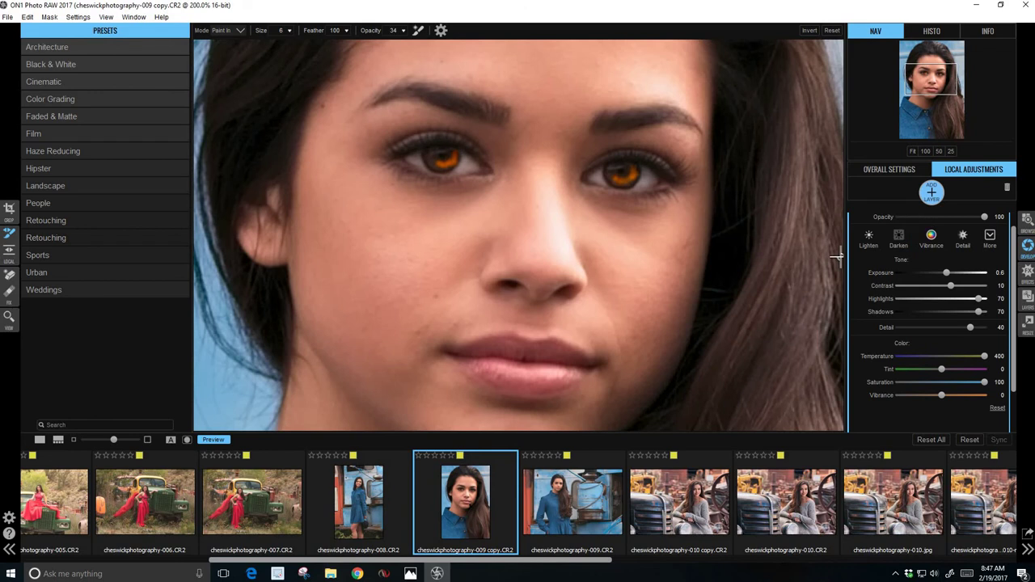
Step: Lower the warming layer's opacity to 34, then toggle it off and on to compare
{"action": "left_click", "coordinate": [919, 217]}
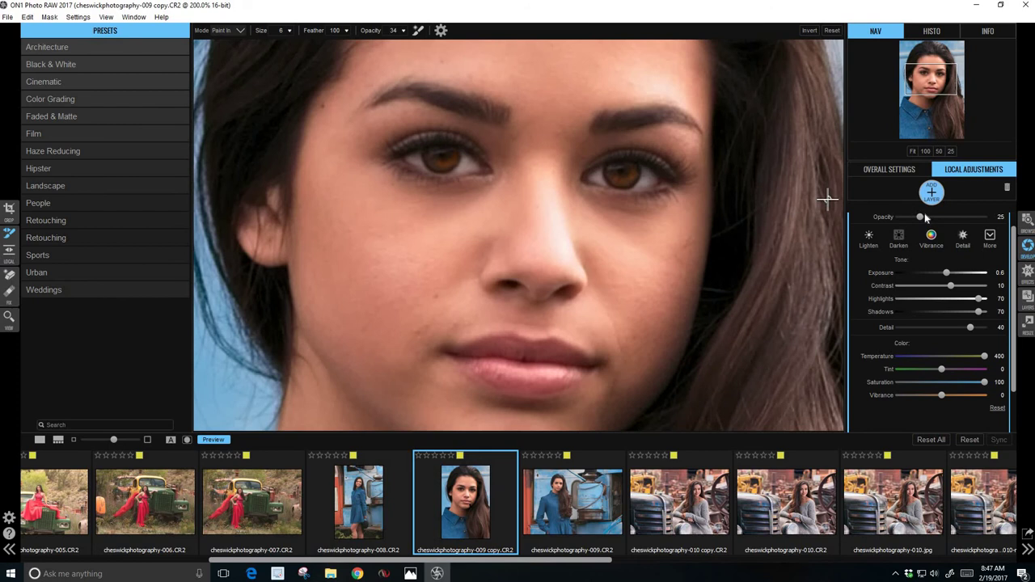
{"action": "left_click_drag", "start_coordinate": [926, 219], "coordinate": [934, 216]}
{"action": "left_click", "coordinate": [936, 218]}
{"action": "left_click", "coordinate": [928, 218]}
{"action": "scroll", "coordinate": [952, 212], "scroll_direction": "up", "scroll_amount": 1}
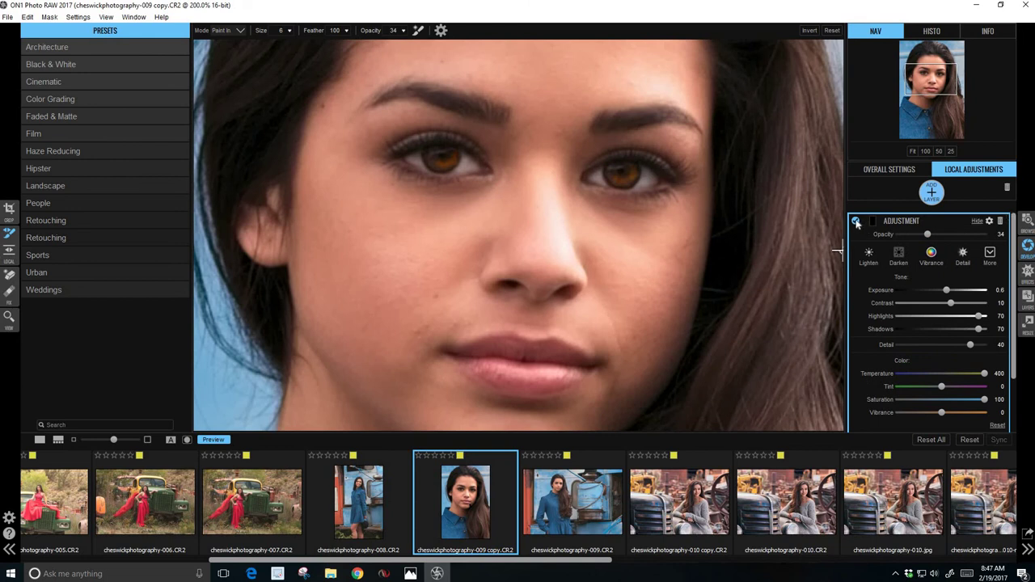
{"action": "left_click", "coordinate": [855, 221]}
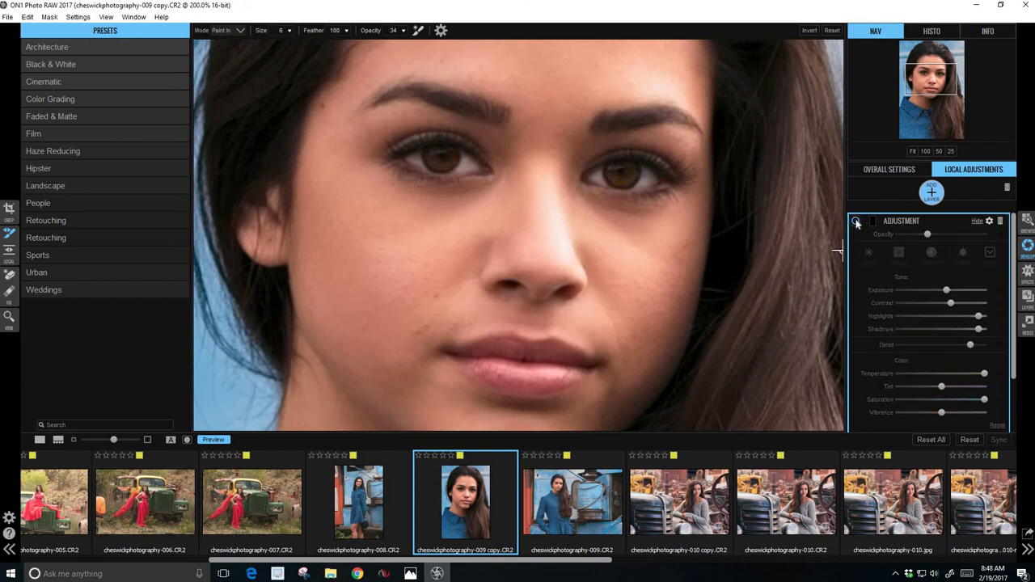
{"action": "left_click", "coordinate": [855, 221]}
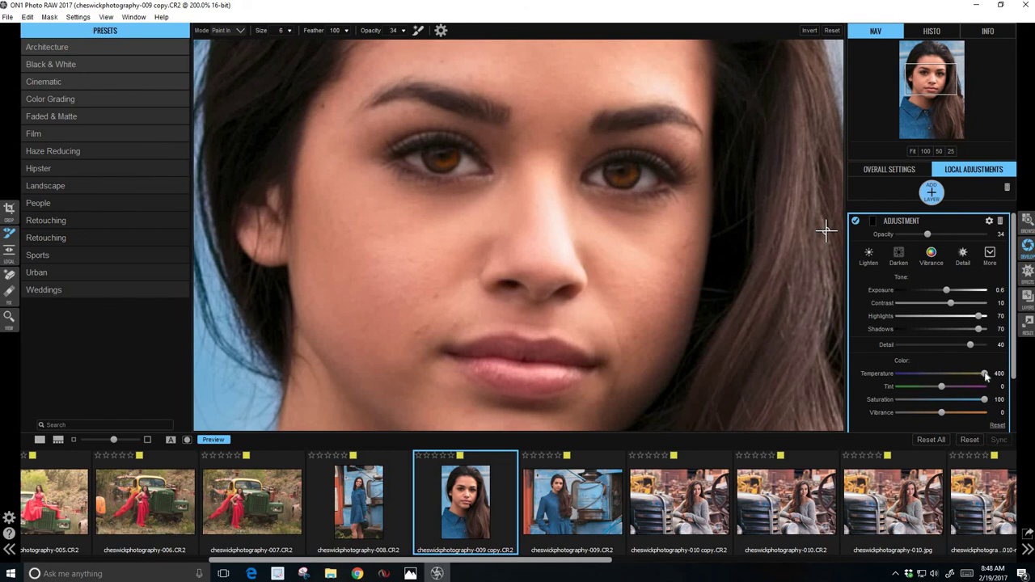
Step: Try a cooler temperature and green tint, reset Tint to 0, then set Temperature to 360
{"action": "left_click_drag", "start_coordinate": [984, 375], "coordinate": [887, 383]}
{"action": "left_click_drag", "start_coordinate": [942, 389], "coordinate": [894, 394]}
{"action": "double_click", "coordinate": [889, 390]}
{"action": "left_click", "coordinate": [965, 375]}
{"action": "left_click_drag", "start_coordinate": [982, 383], "coordinate": [988, 376]}
Step: Fit the whole portrait in the view and check the Tint value field
{"action": "left_click", "coordinate": [913, 152]}
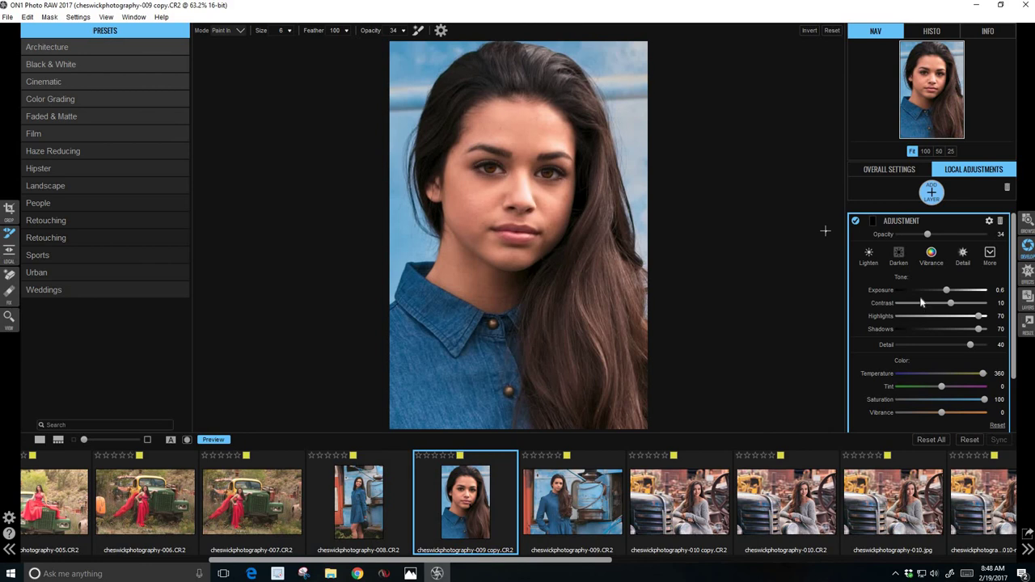
{"action": "left_click", "coordinate": [999, 387]}
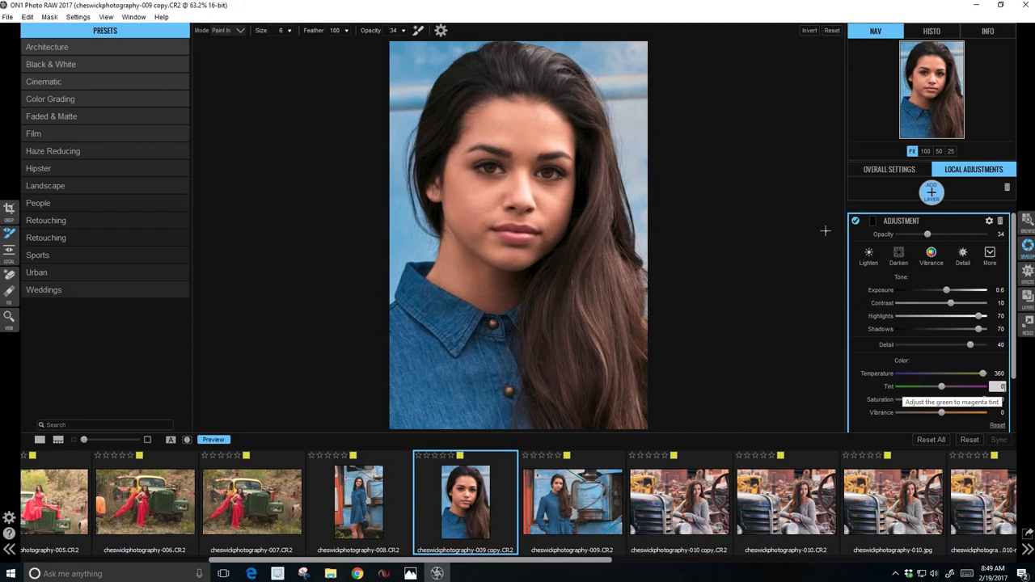
{"action": "mouse_move", "coordinate": [883, 521]}
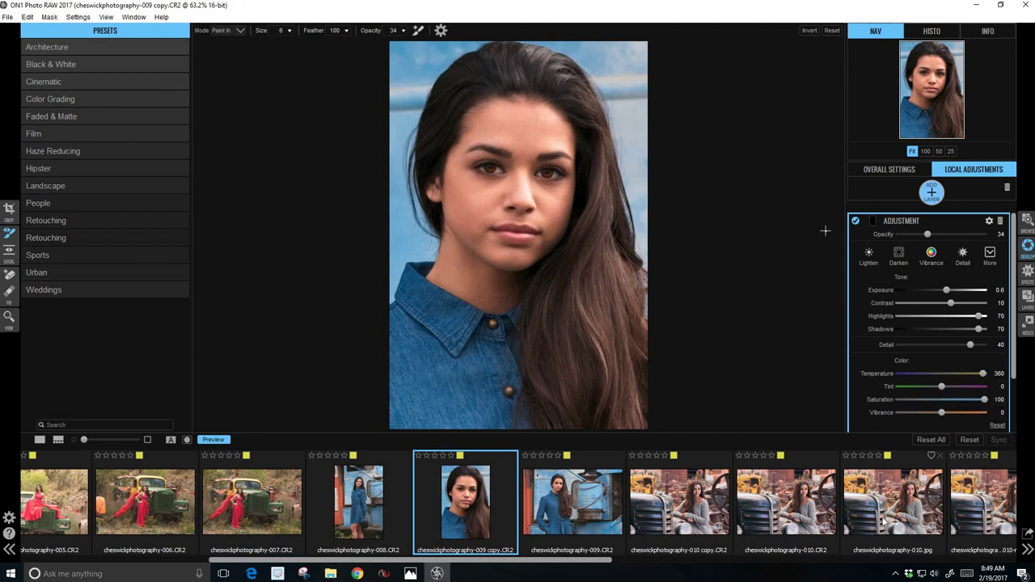